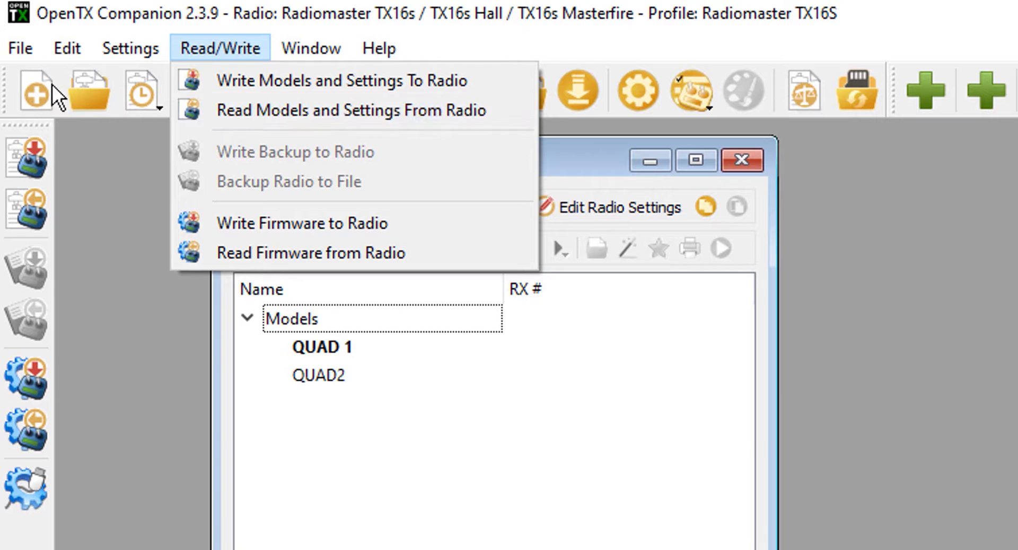
# Step: Dismiss the open Read/Write commands and close the quad1video.otx models file
pyautogui.moveTo(20, 49)
pyautogui.press('Escape')
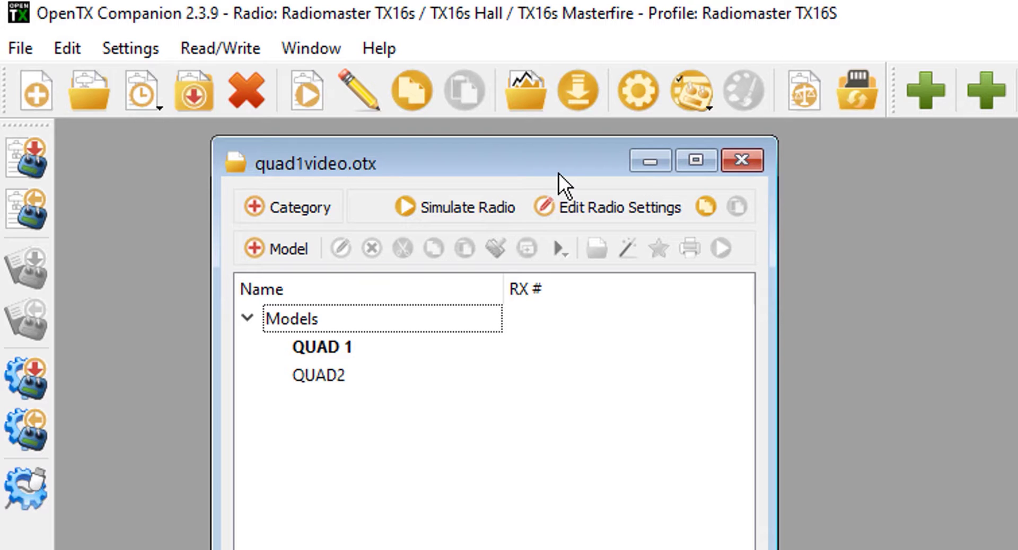
pyautogui.click(743, 159)
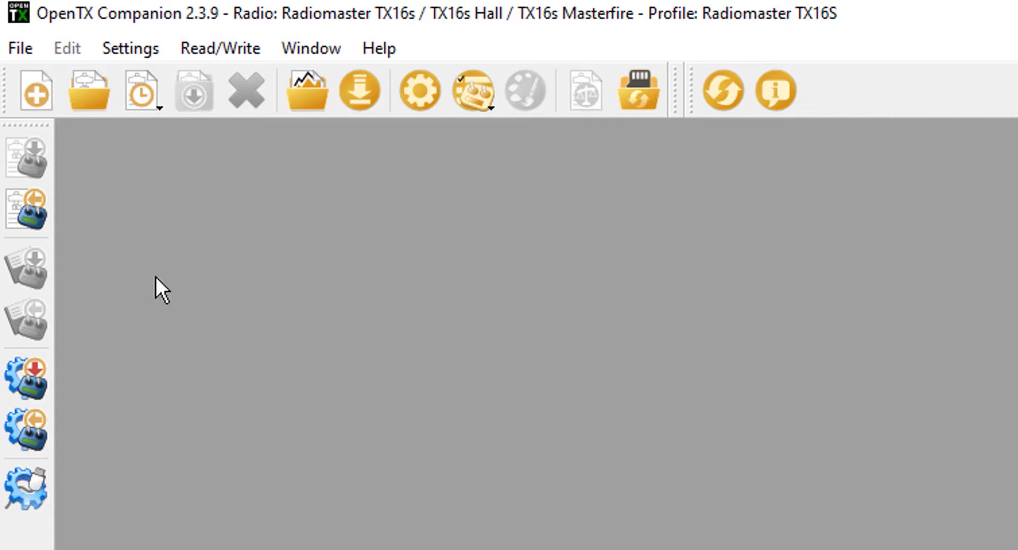
# Step: Enable the noheli and lua build options in the Radiomaster TX16S radio profile and save the settings
pyautogui.click(129, 51)
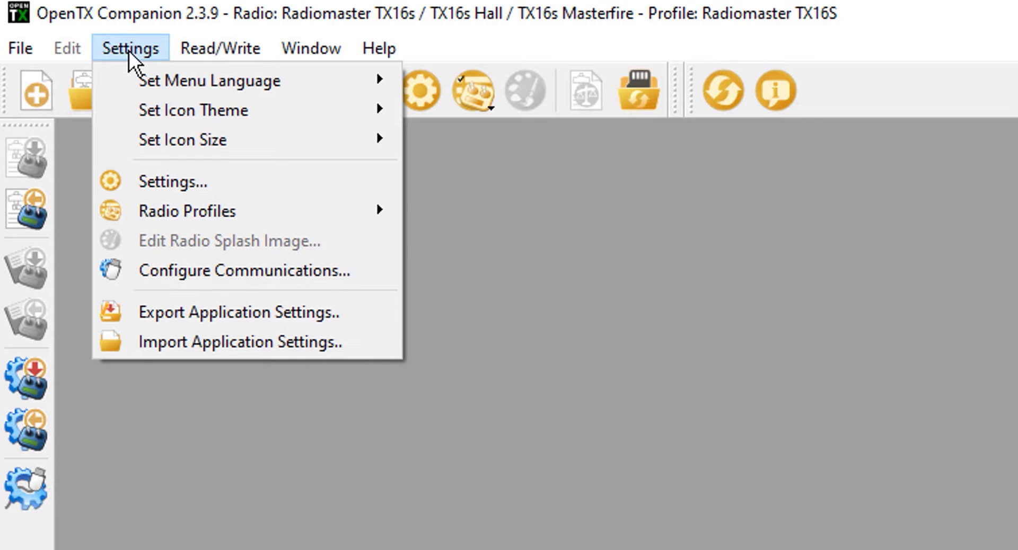
pyautogui.click(183, 185)
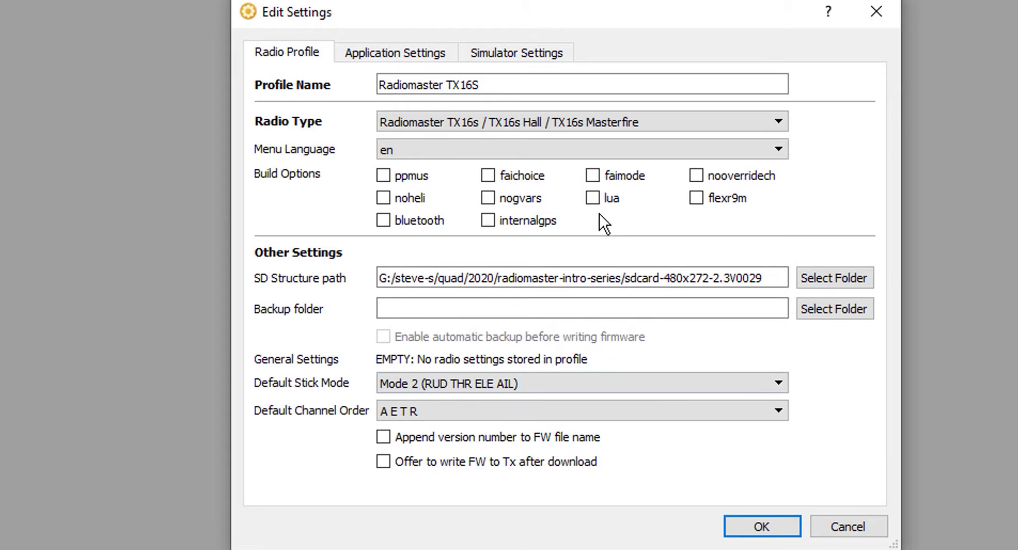
pyautogui.click(383, 197)
pyautogui.click(756, 524)
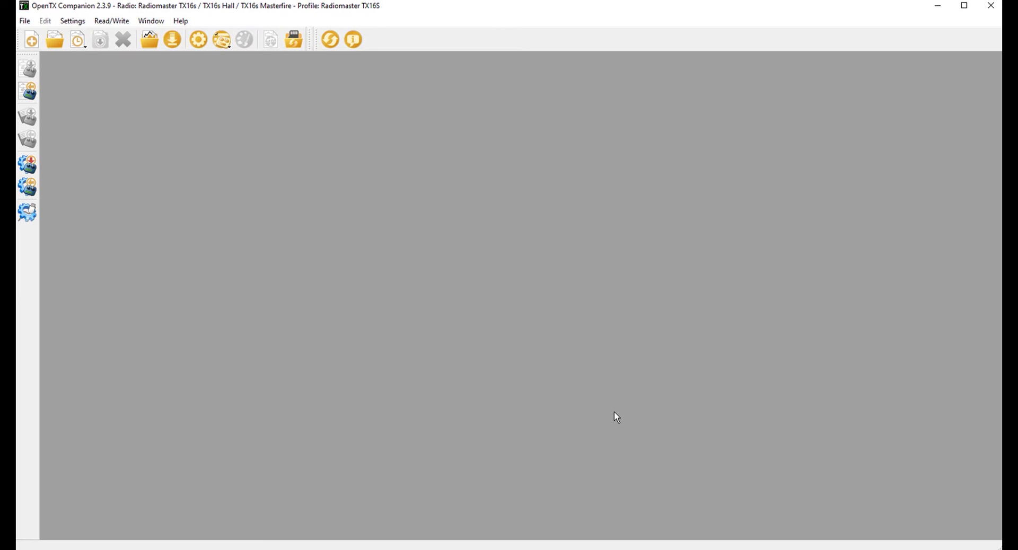
# Step: Download the radio firmware and save it as opentx-tx16s-lua-noheli-en.bin in the OneDrive Documents folder
pyautogui.click(24, 21)
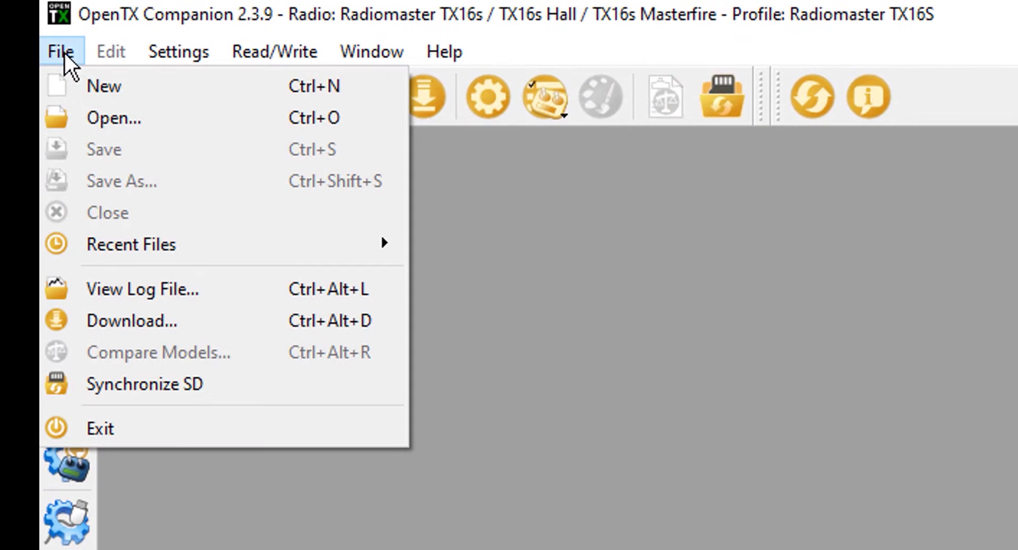
pyautogui.click(196, 321)
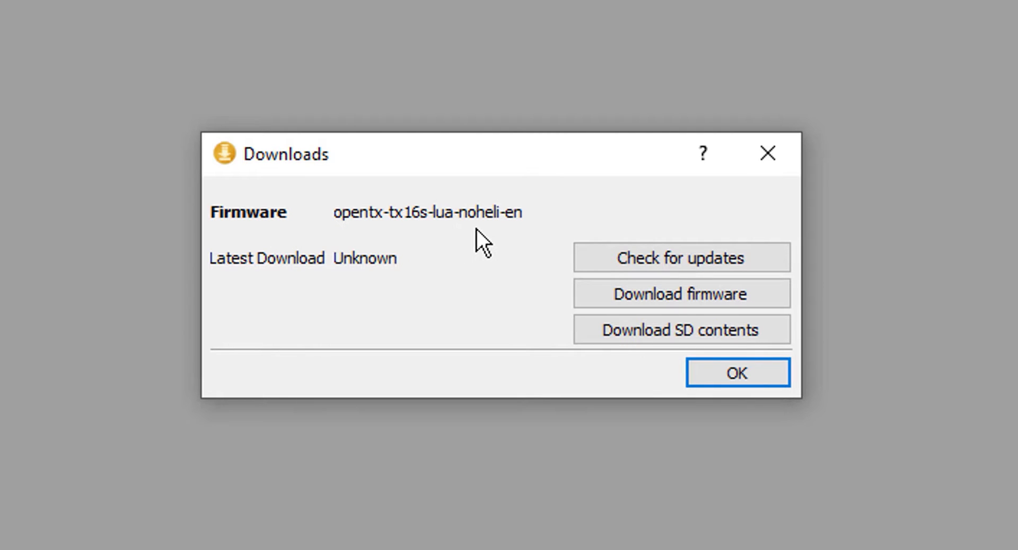
pyautogui.click(718, 292)
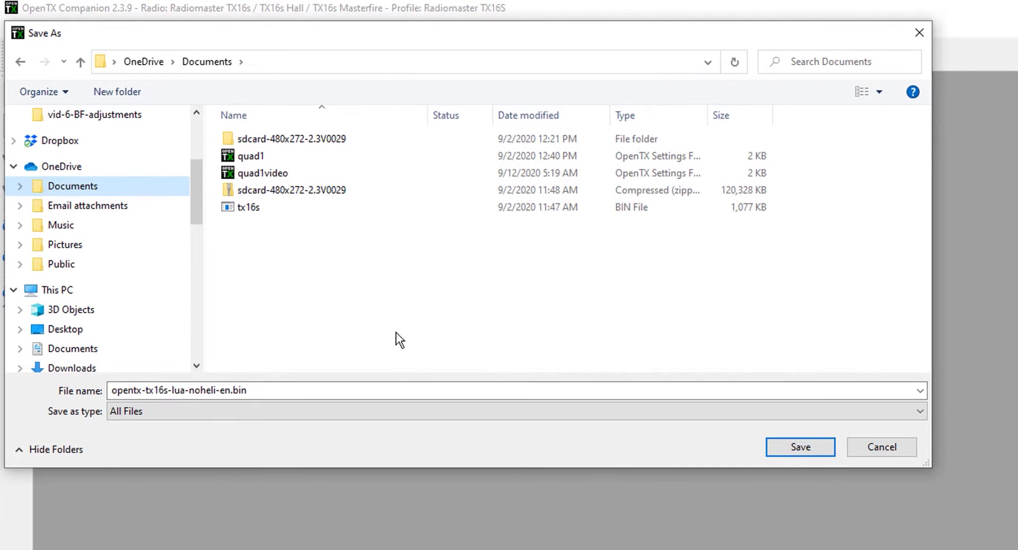
pyautogui.click(800, 447)
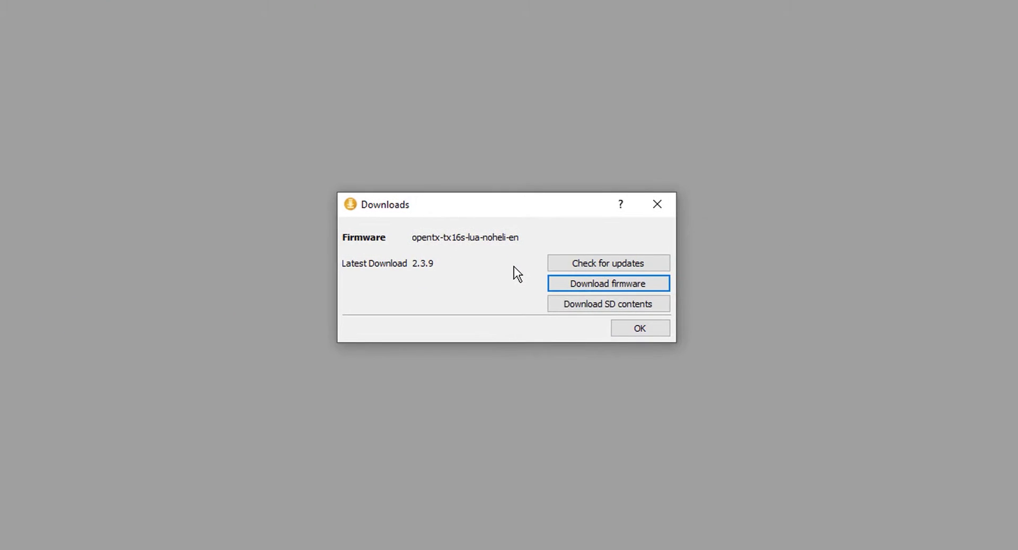
pyautogui.click(640, 328)
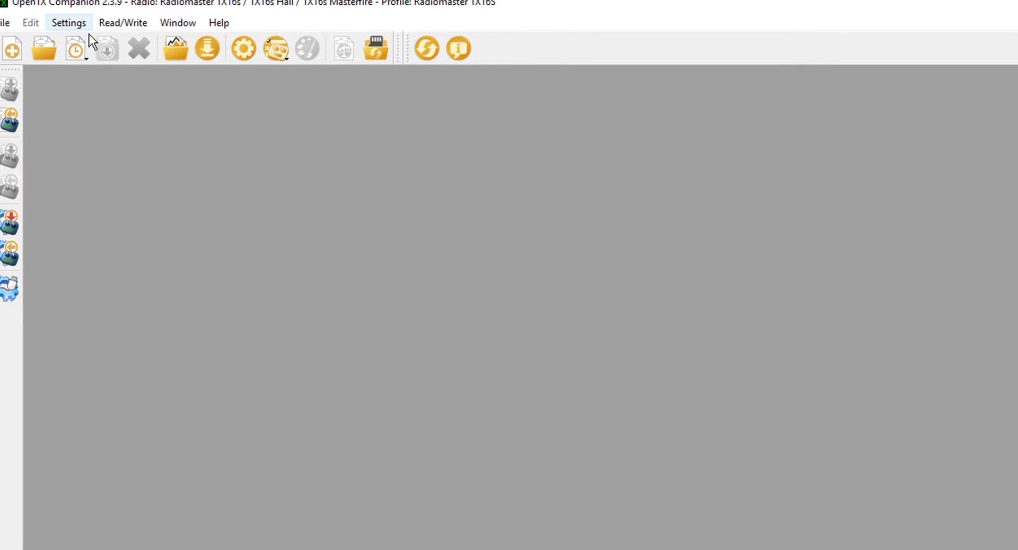
# Step: Write the downloaded opentx-tx16s-lua-noheli-en.bin firmware to the radio with the hardware compatibility check enabled
pyautogui.click(157, 21)
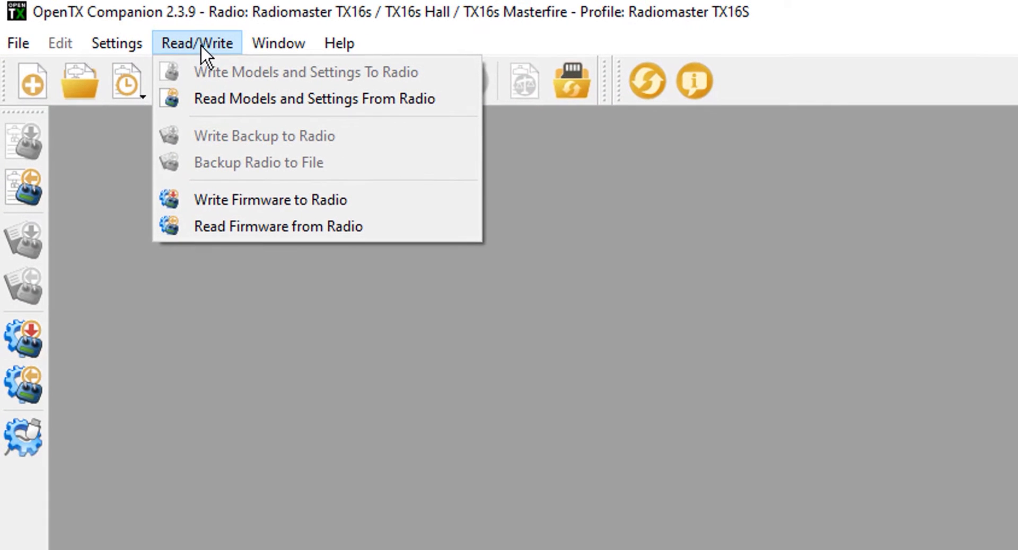
pyautogui.click(358, 204)
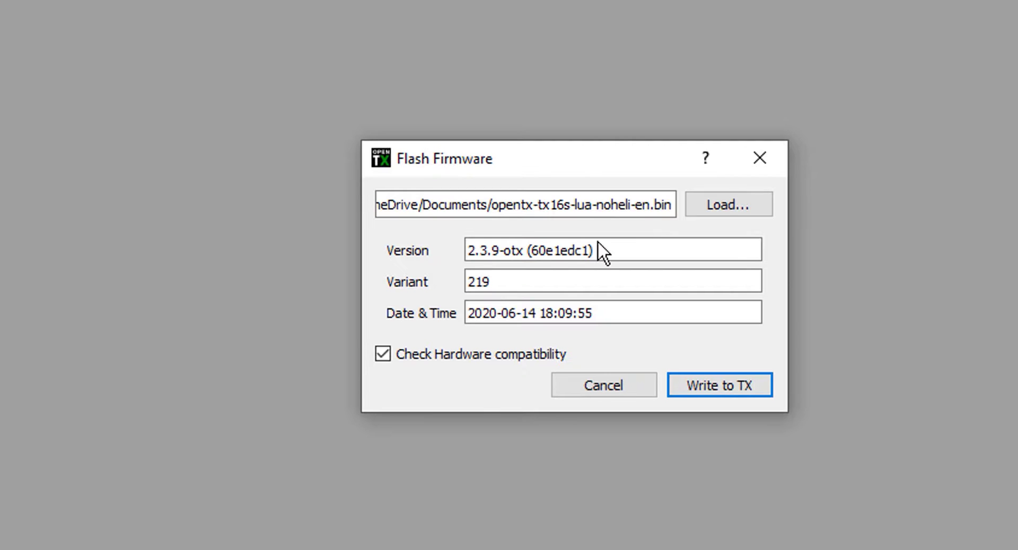
pyautogui.click(731, 385)
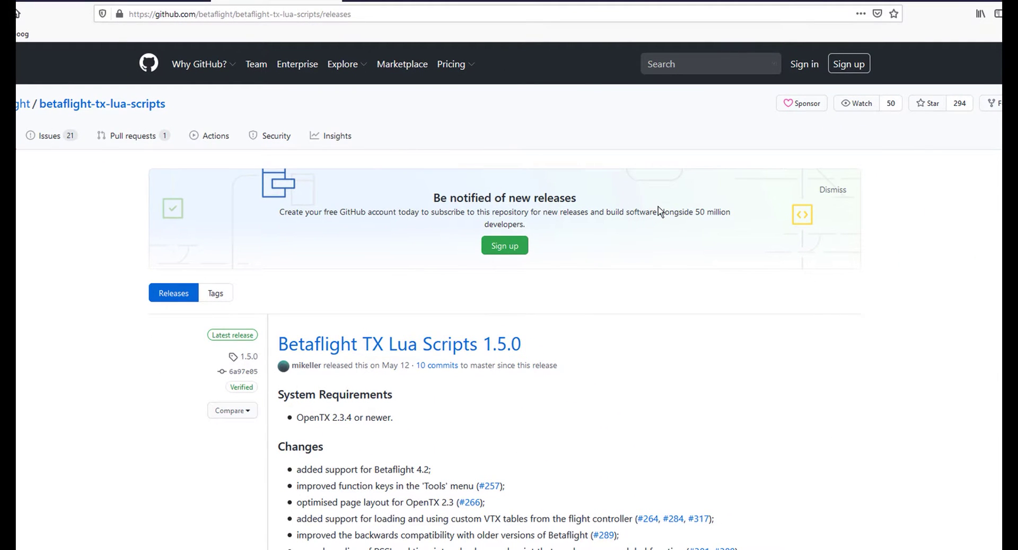
# Step: Download betaflight-tx-lua-scripts_1.5.0.zip from the assets of the Betaflight TX Lua Scripts 1.5.0 release on GitHub in Firefox
pyautogui.scroll(-3, 677, 254)
pyautogui.scroll(-3, 672, 252)
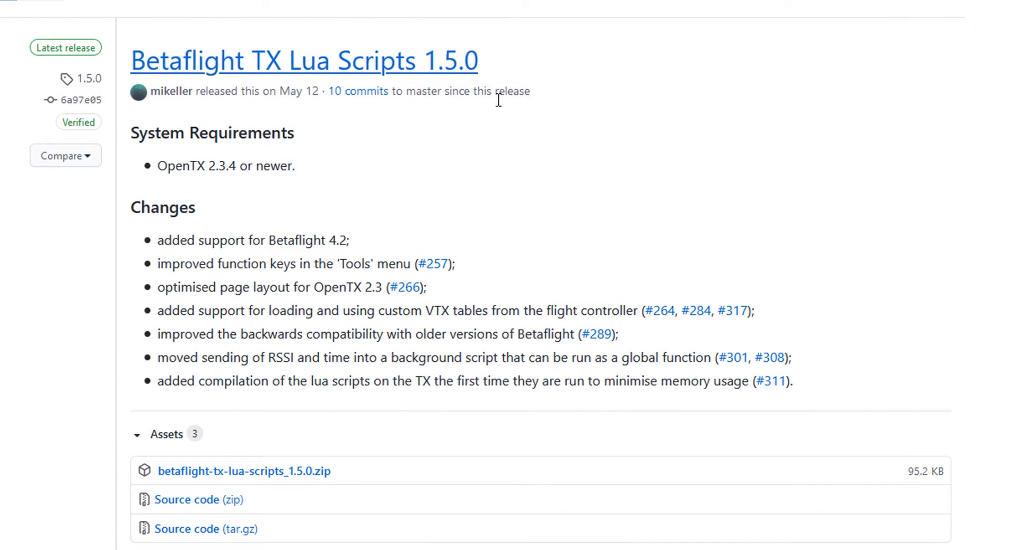
pyautogui.scroll(-2, 647, 156)
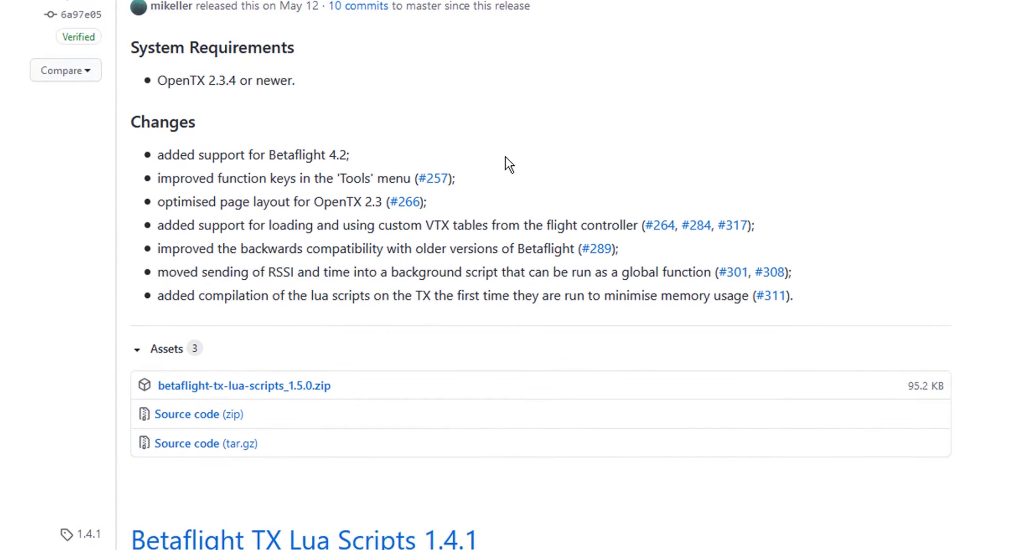
pyautogui.scroll(-2, 381, 297)
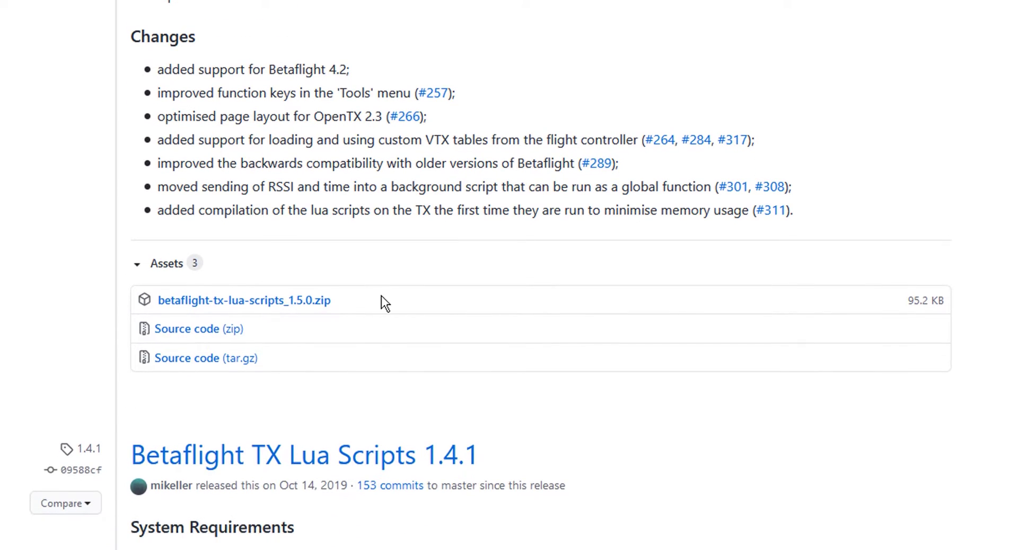
pyautogui.click(250, 301)
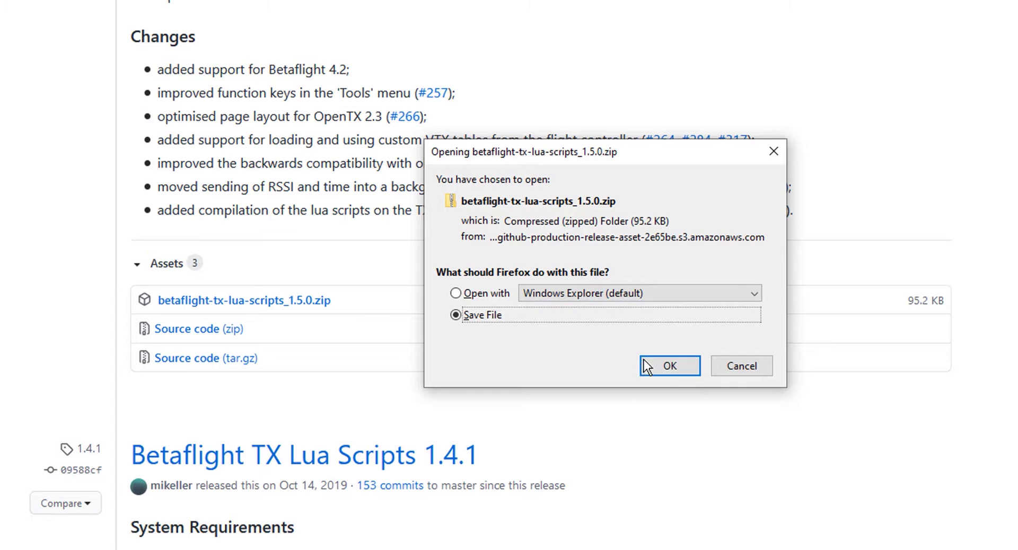
pyautogui.click(653, 364)
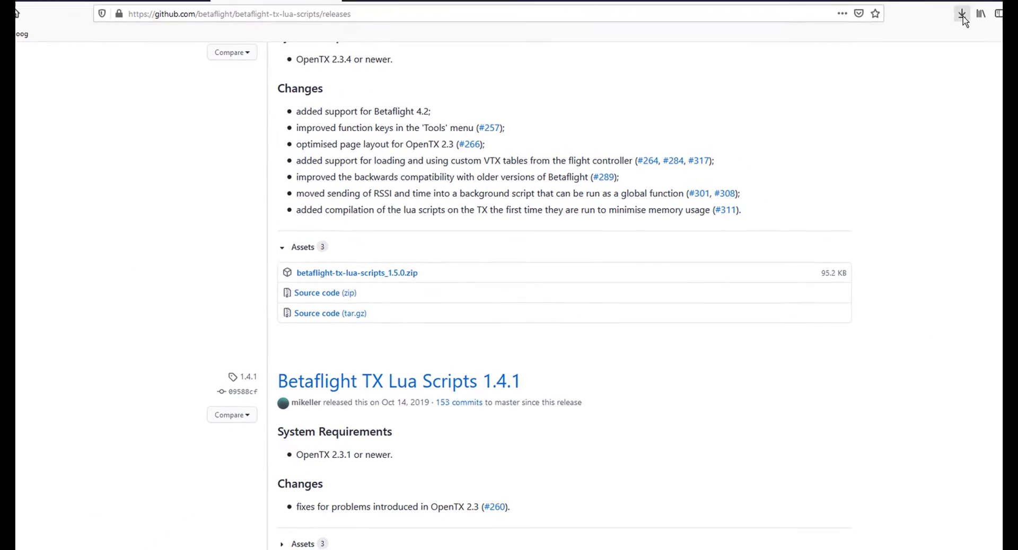
# Step: Open the downloaded Betaflight Lua scripts archive and go into its obj folder
pyautogui.click(963, 15)
pyautogui.click(885, 52)
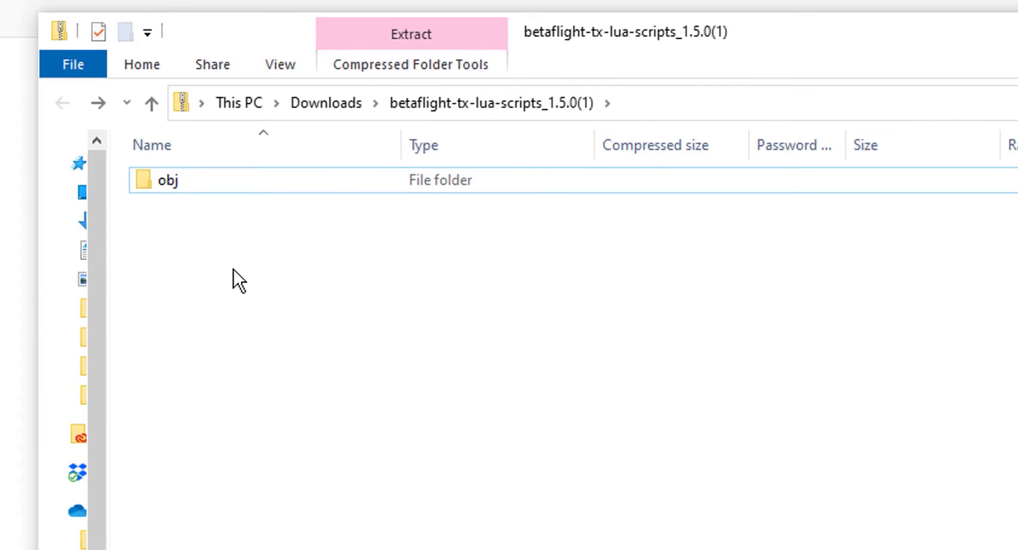
pyautogui.click(151, 178)
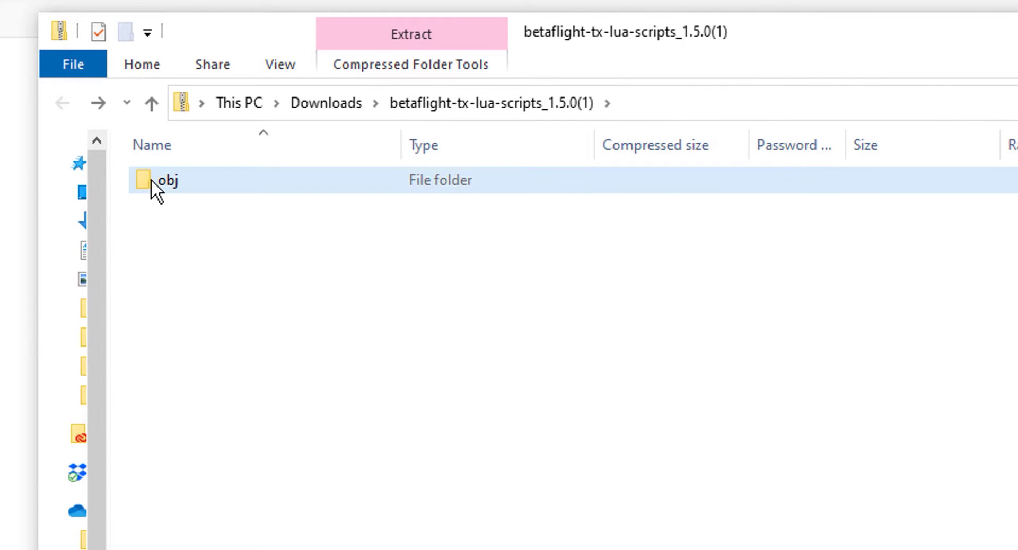
pyautogui.doubleClick(145, 175)
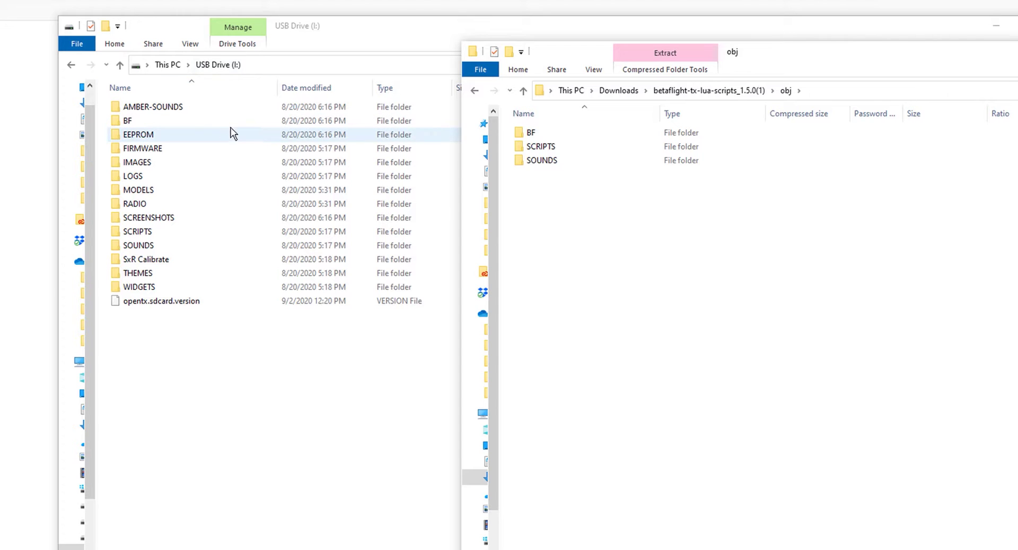
# Step: Copy the BF, SCRIPTS and SOUNDS folders from obj to the root of USB Drive (I:), replacing the existing files
pyautogui.moveTo(544, 196); pyautogui.dragTo(225, 407)
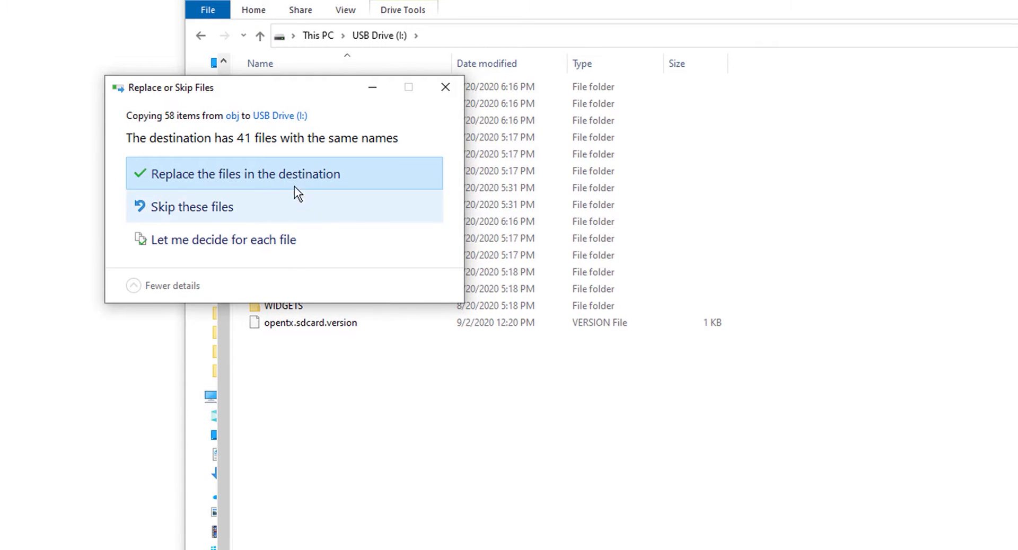
pyautogui.click(292, 171)
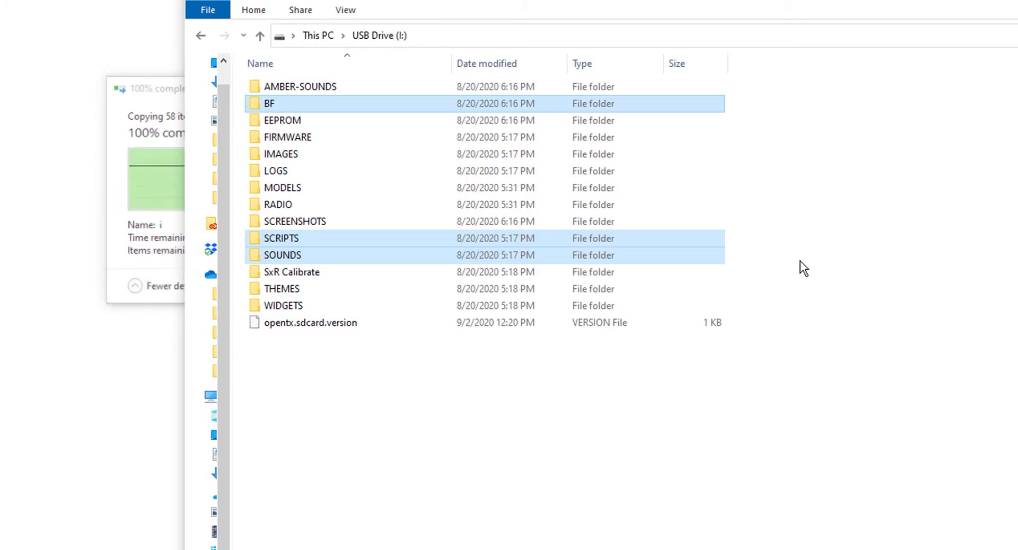
pyautogui.click(863, 250)
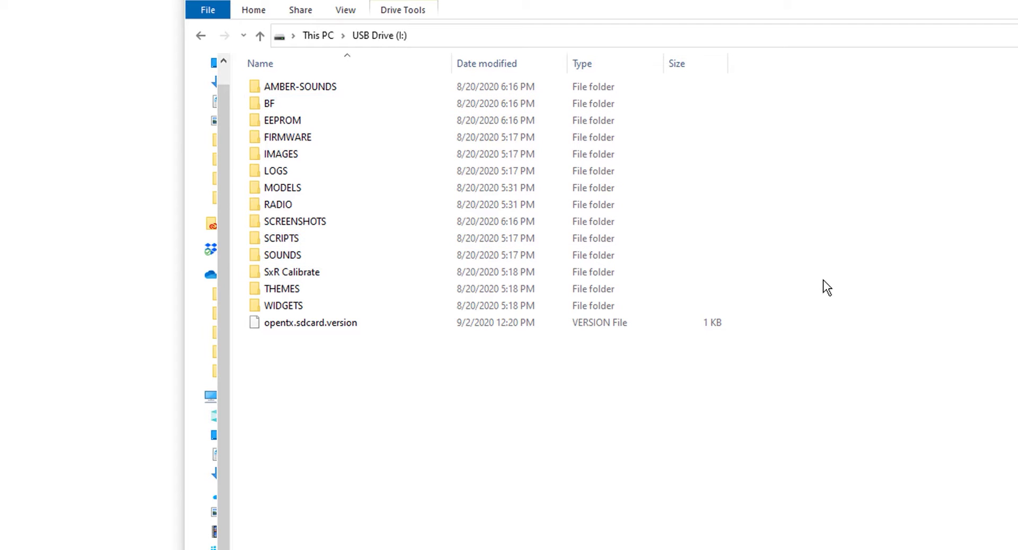
# Step: Return to the repository's Installing instructions and highlight the sentence about verifying bf.lua in the /SCRIPTS/TOOLS directory
pyautogui.click(42, 238)
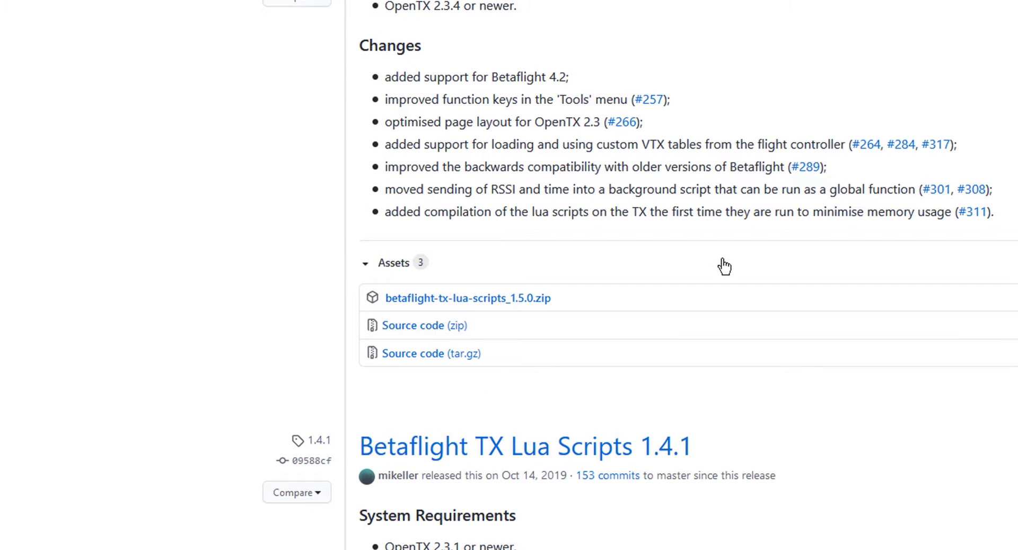
pyautogui.scroll(-4, 769, 272)
pyautogui.scroll(-10, 776, 271)
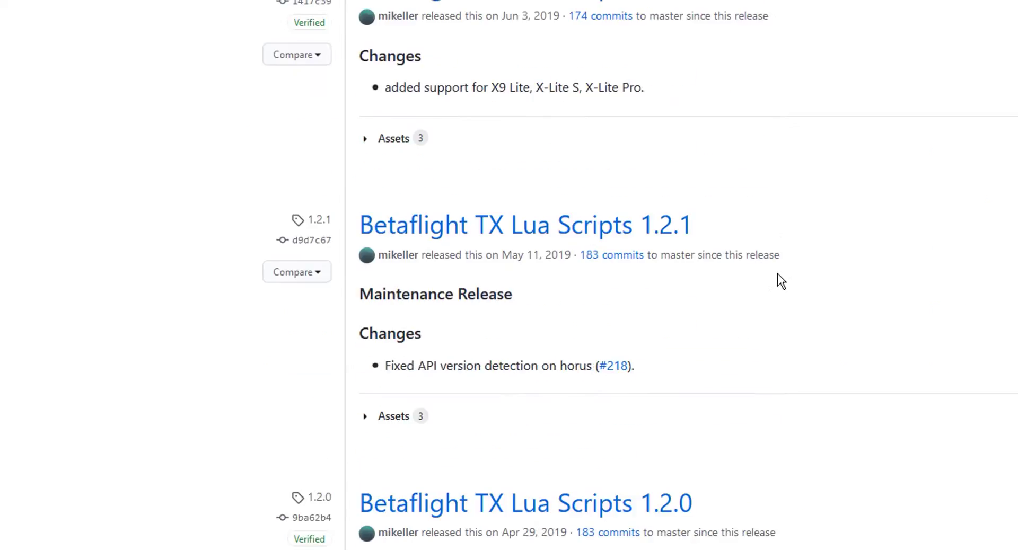
pyautogui.hotkey('alt', 'Left')
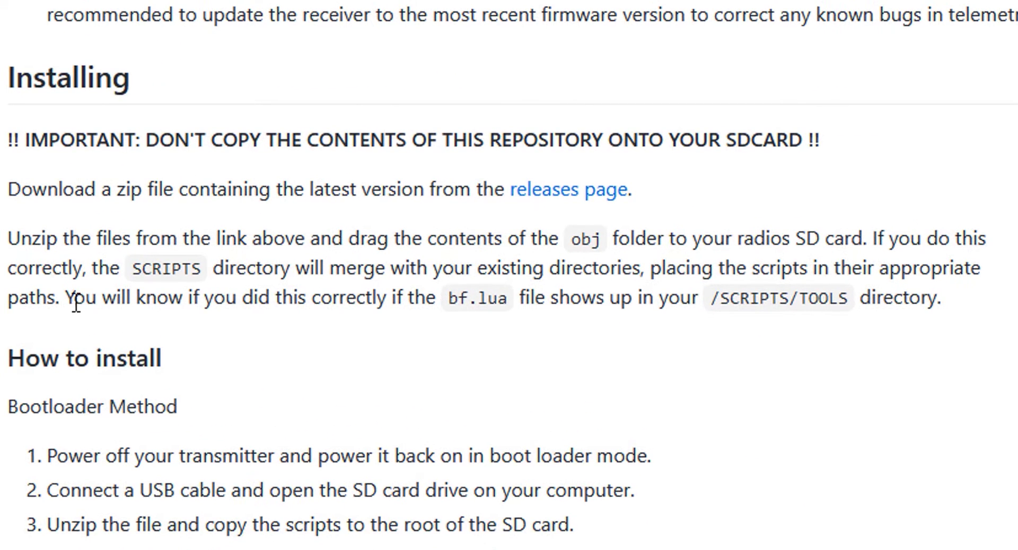
pyautogui.moveTo(66, 298); pyautogui.dragTo(978, 303)
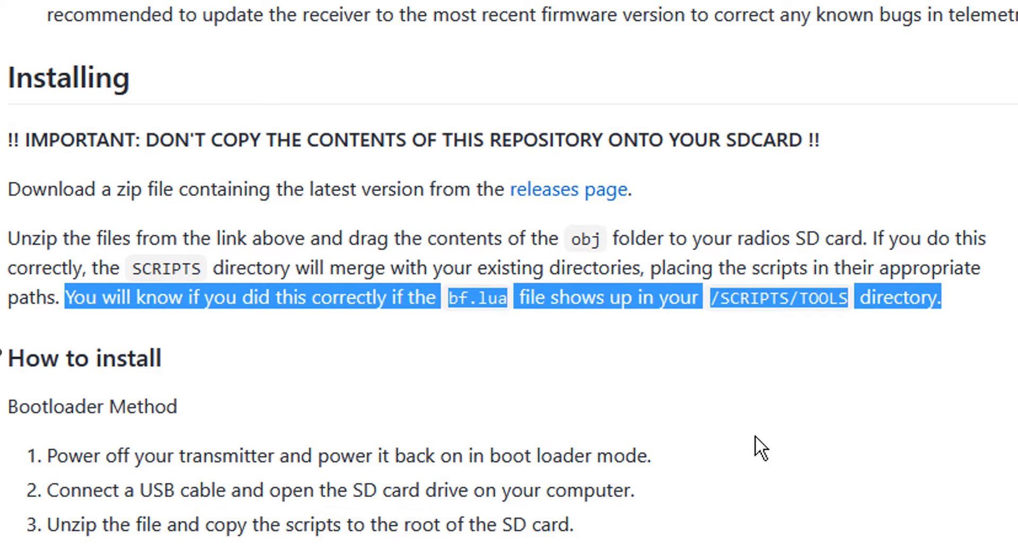
# Step: Switch to File Explorer and open the SCRIPTS/TOOLS folder on USB Drive (I:) to check for the bf.lua file
pyautogui.hotkey('alt', 'Tab')
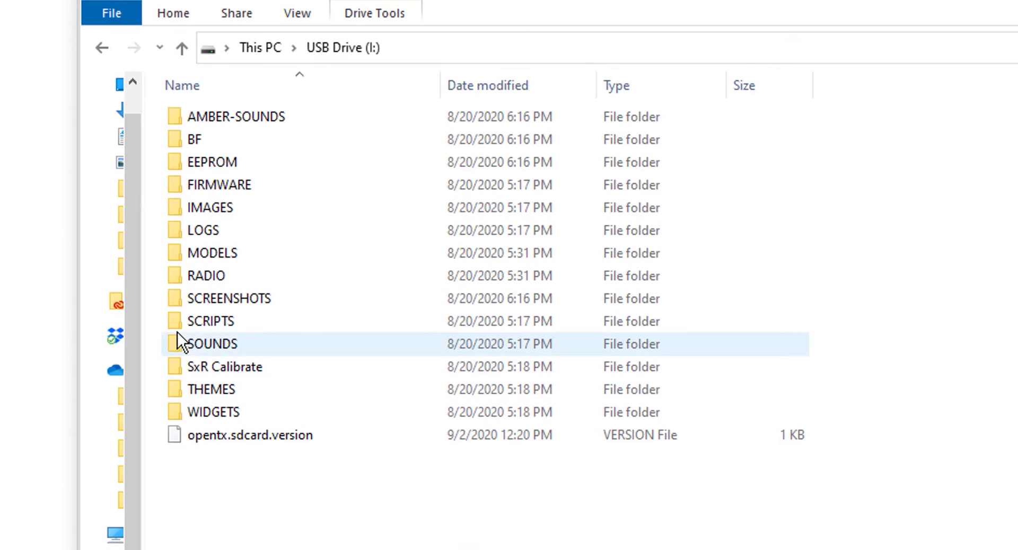
pyautogui.doubleClick(175, 320)
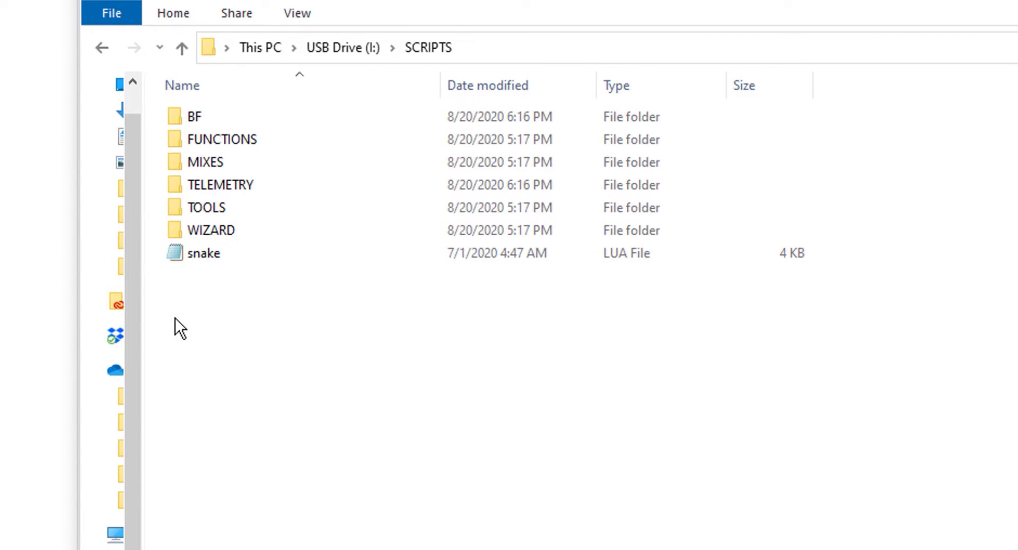
pyautogui.doubleClick(172, 202)
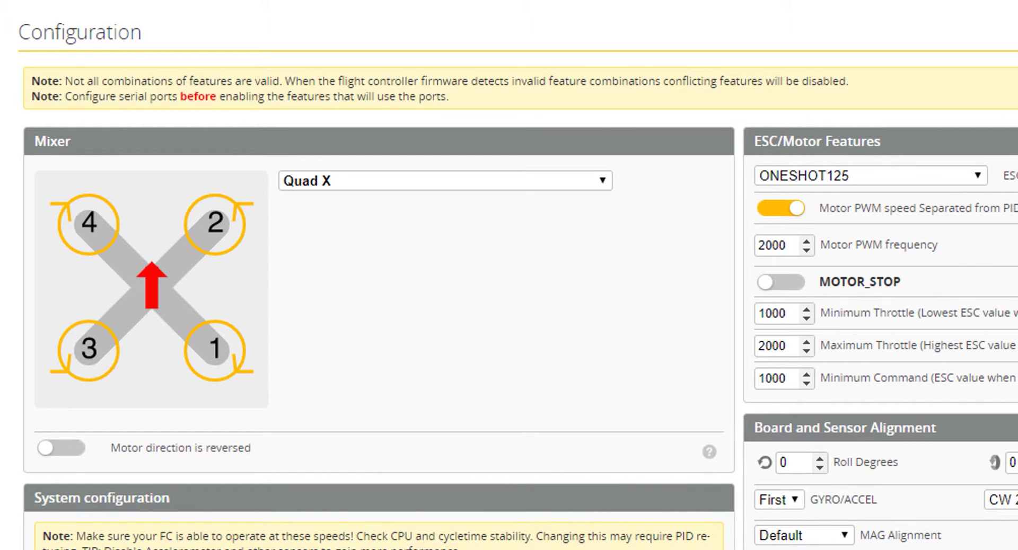
# Step: Check the TELEMETRY setting under Other Features on the Betaflight Configurator's configuration page
pyautogui.scroll(-15, 509, 275)
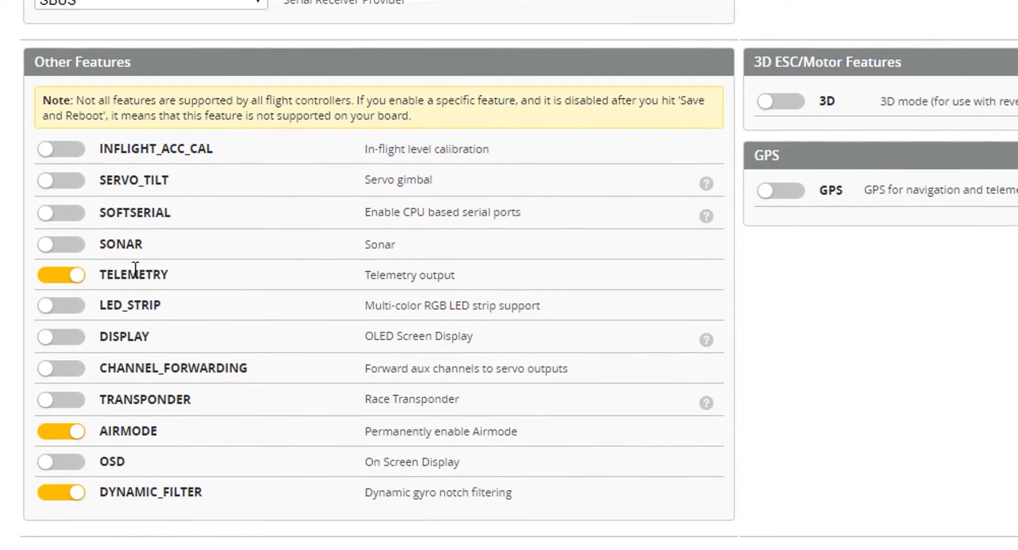